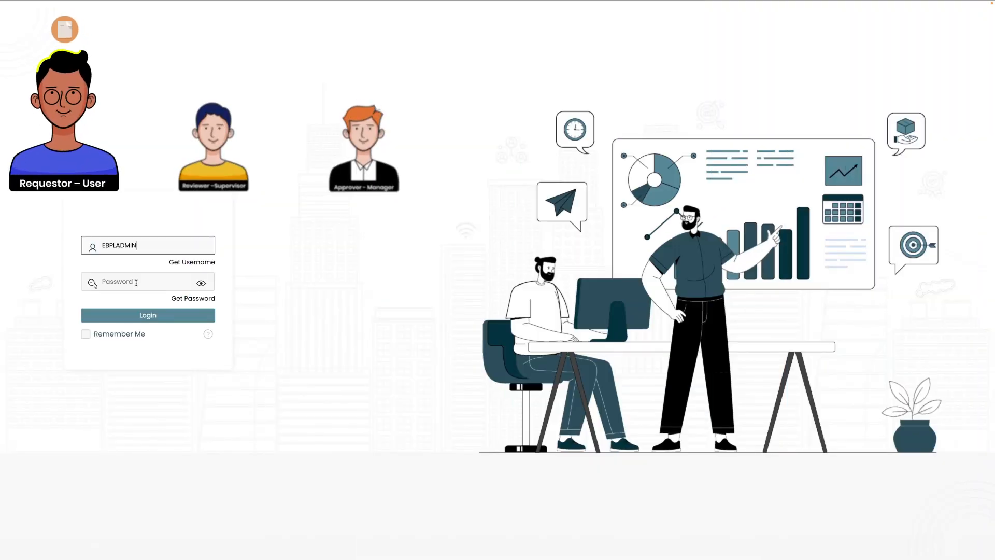
Log in to Roadmap ERP as admin with the account password.
left_click(135, 283)
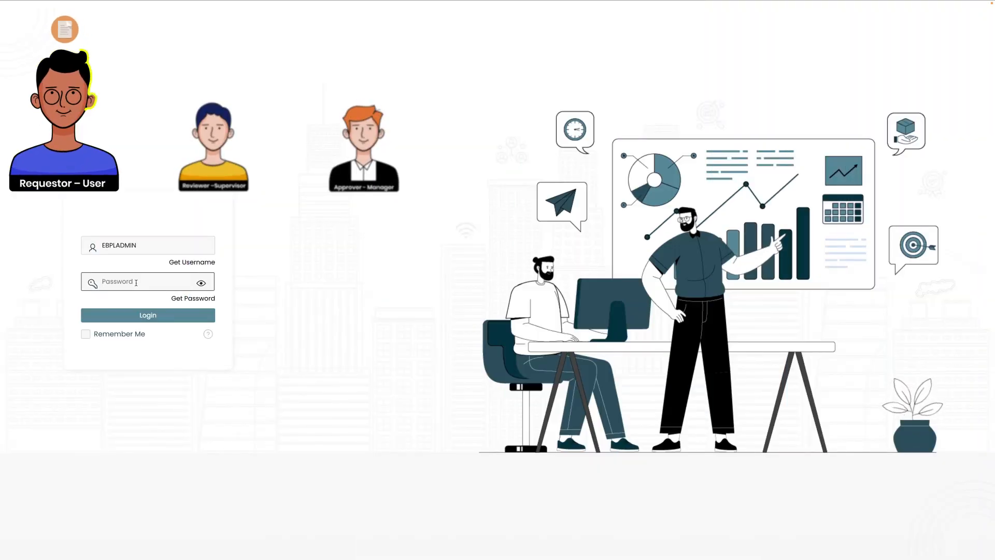
type("••••••••")
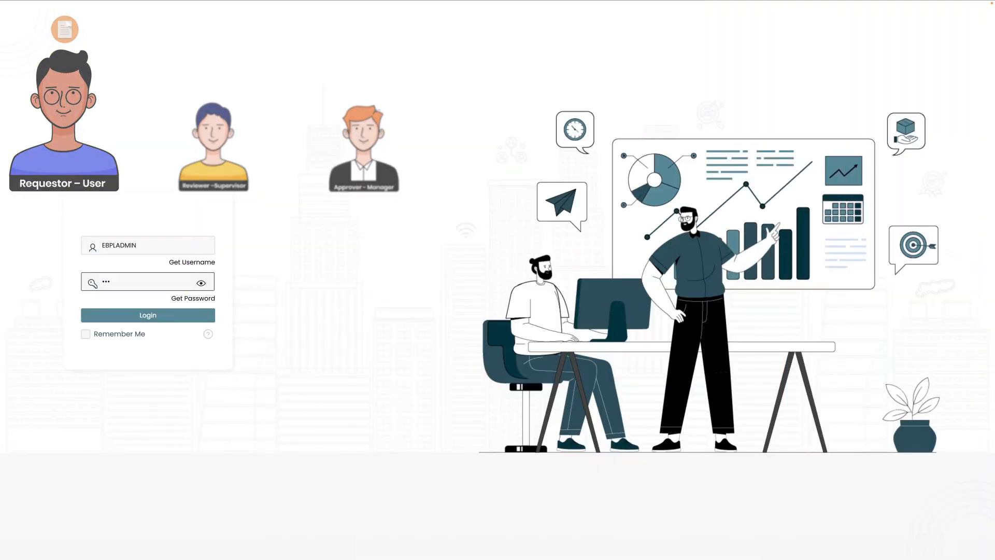
type("•")
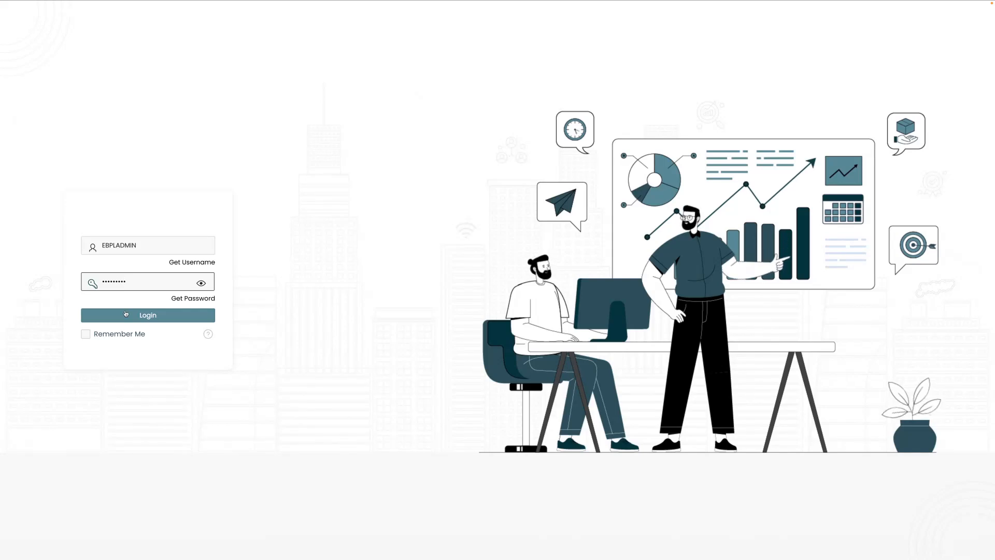
left_click(152, 316)
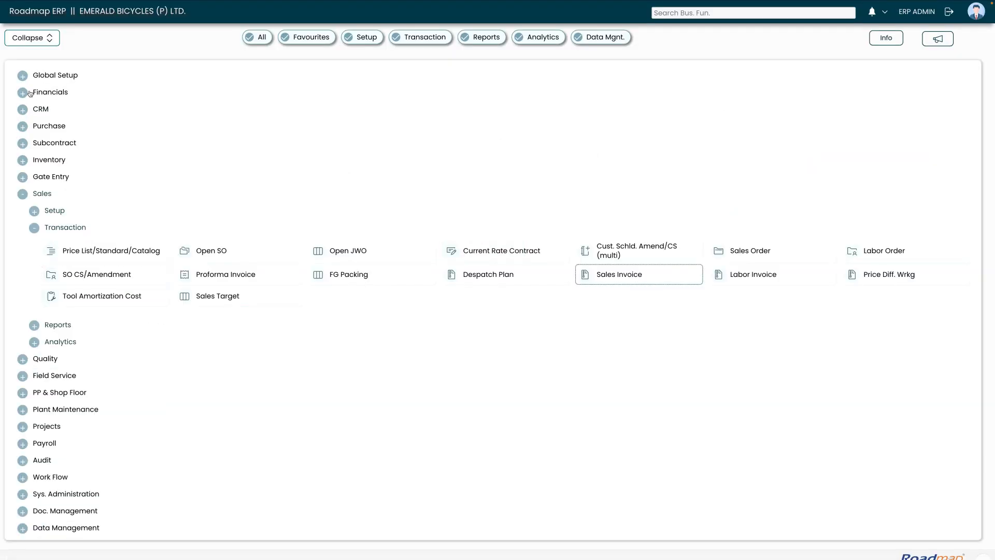
Open the Credit Note search form from Financials > Party Document.
left_click(50, 93)
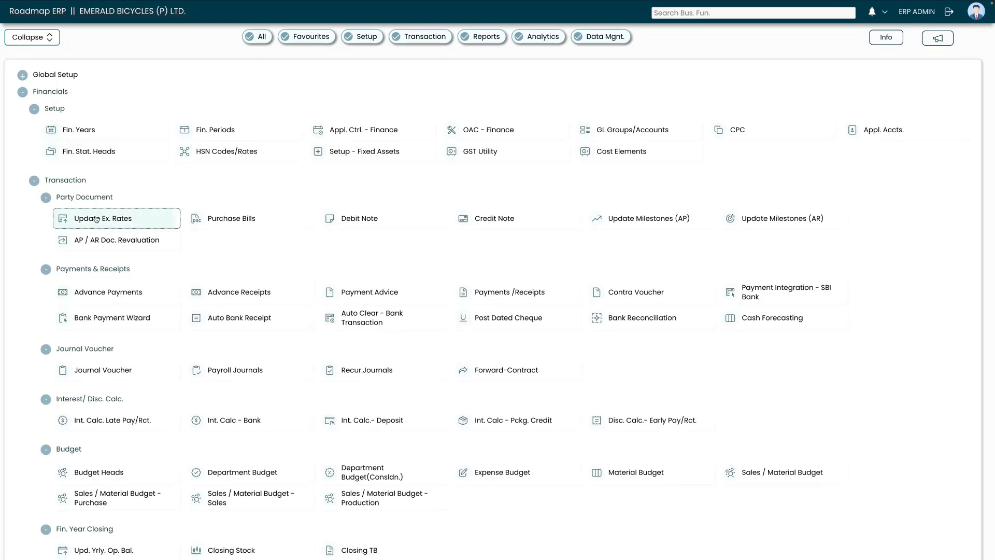
scroll(496, 221, "down", 1)
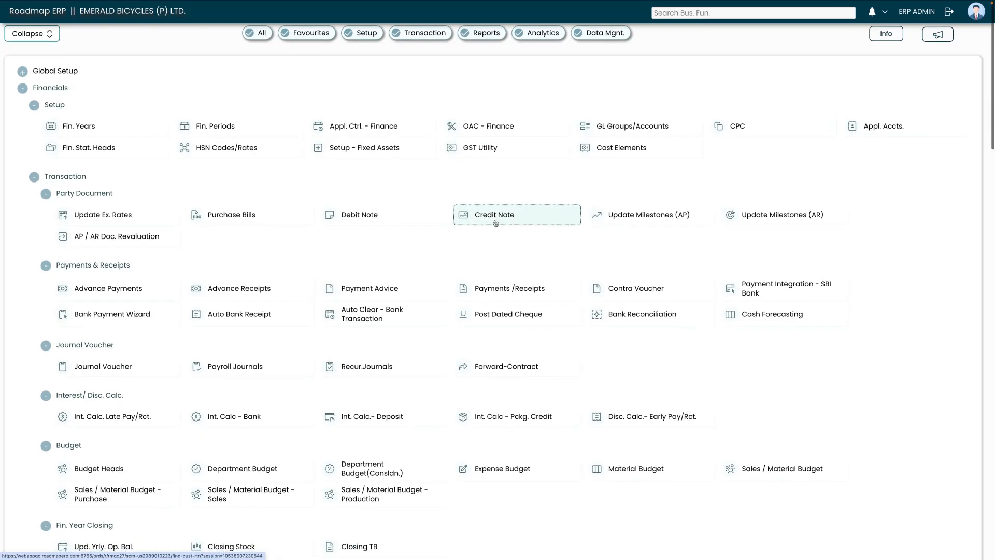
left_click(496, 222)
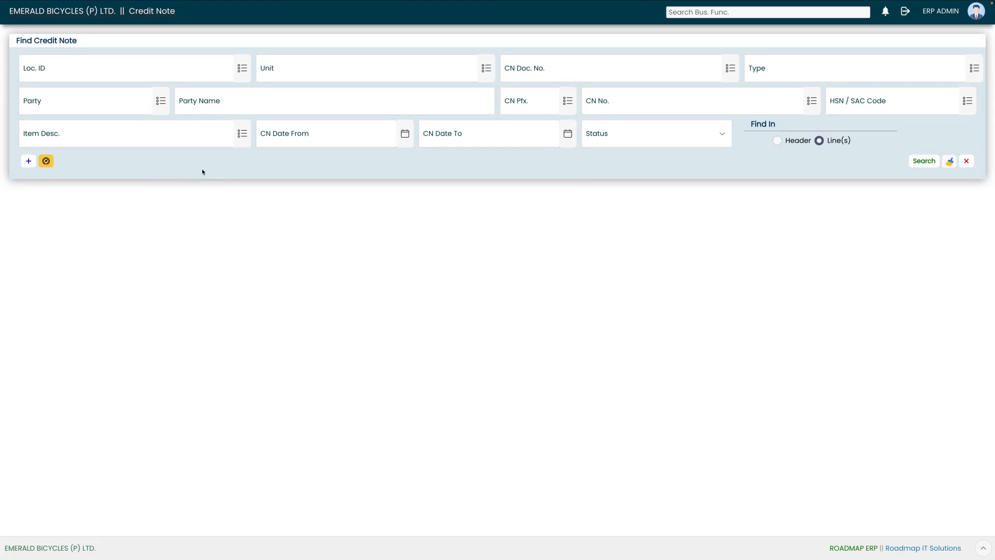
Create a sales return from pending invoice SI-2526-0002 with return date 07-10-2025.
left_click(45, 162)
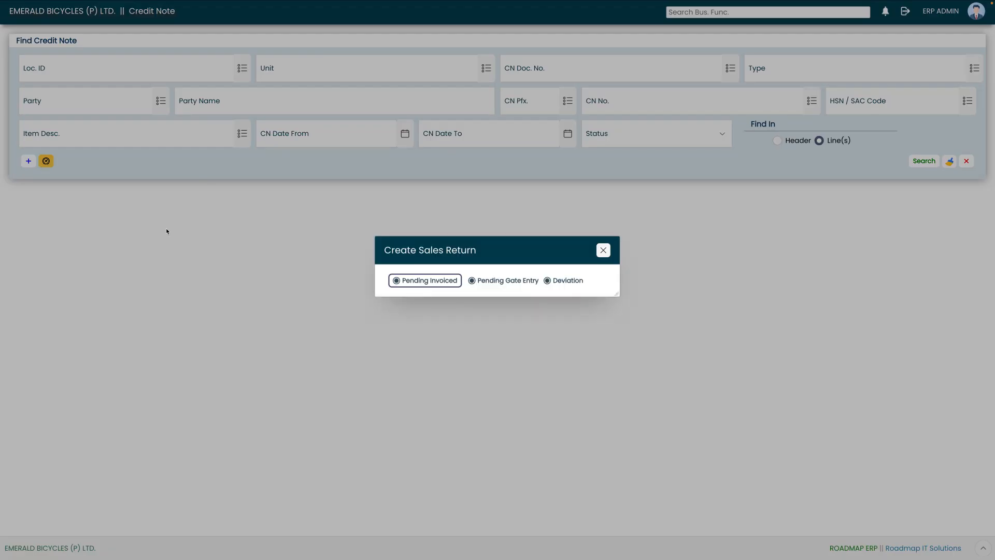
left_click(430, 281)
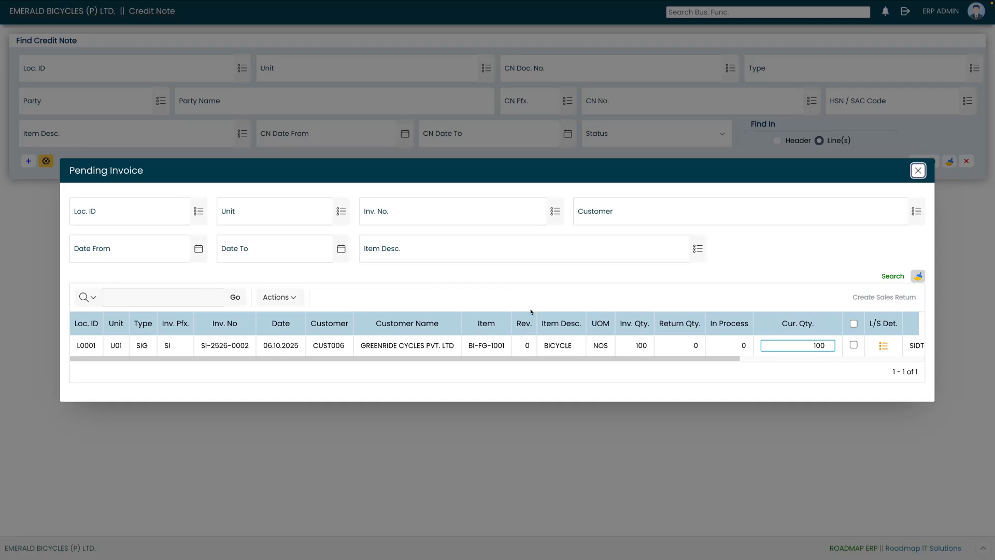
left_click(854, 345)
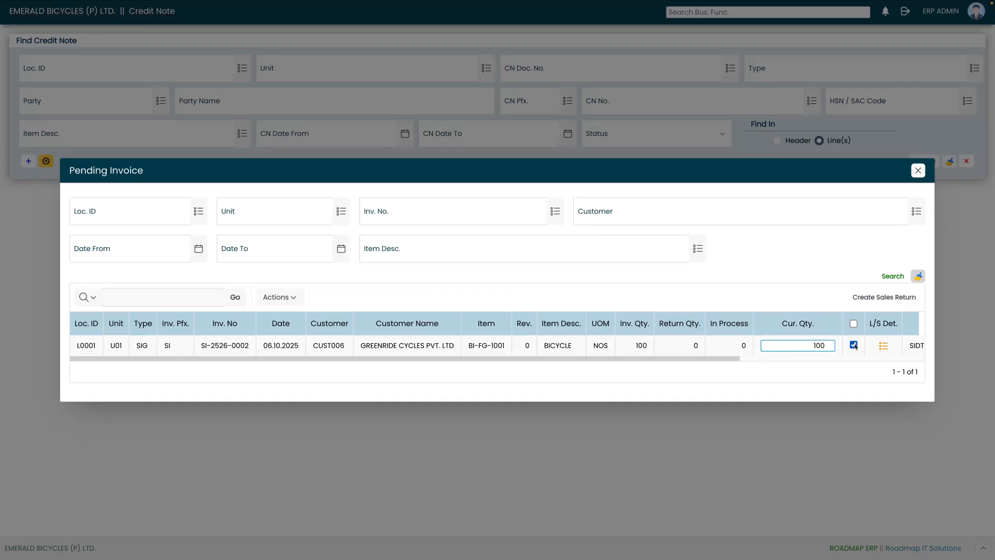
left_click(875, 298)
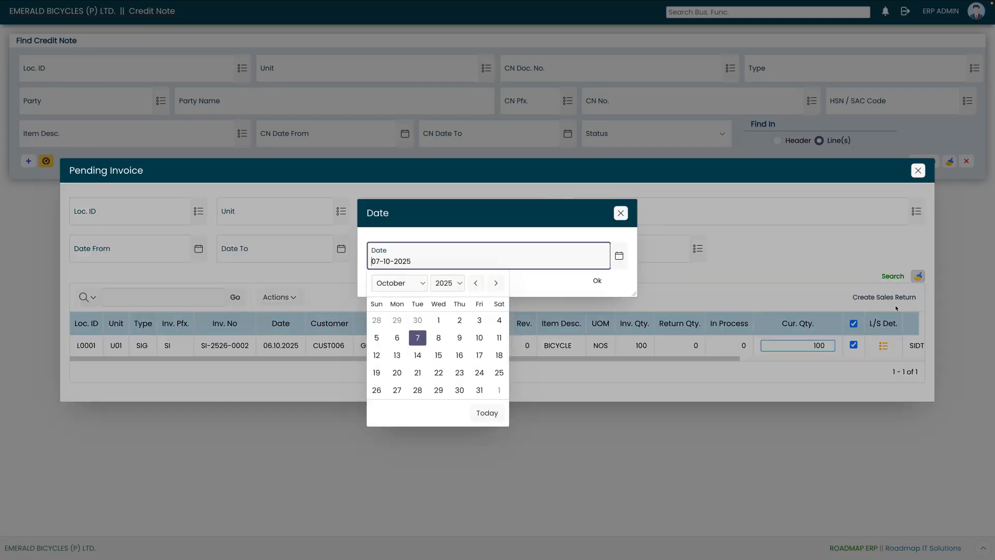
left_click(599, 282)
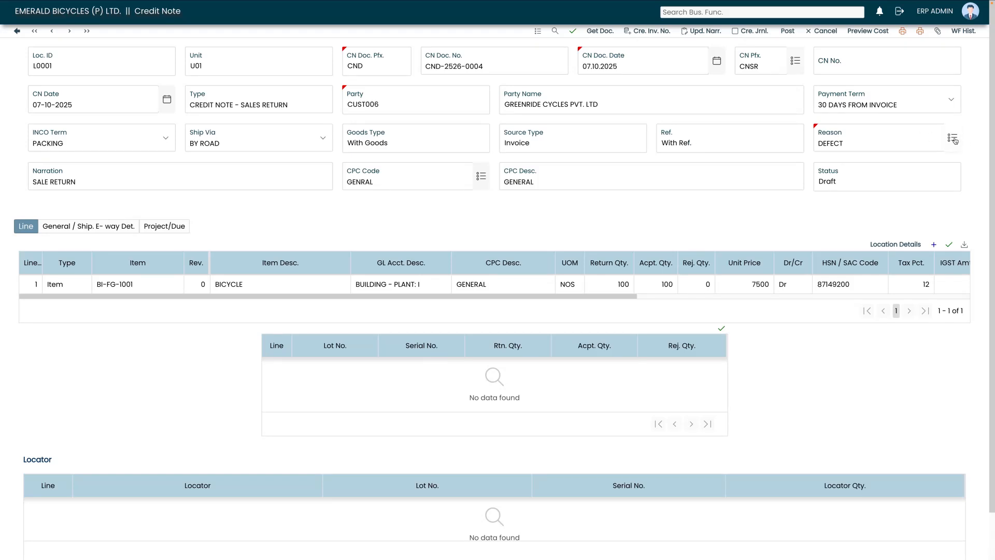
Change the credit note narration from SALE RETURN to SALES RETURN.
left_click(254, 174)
type("SALES RETU")
type("N")
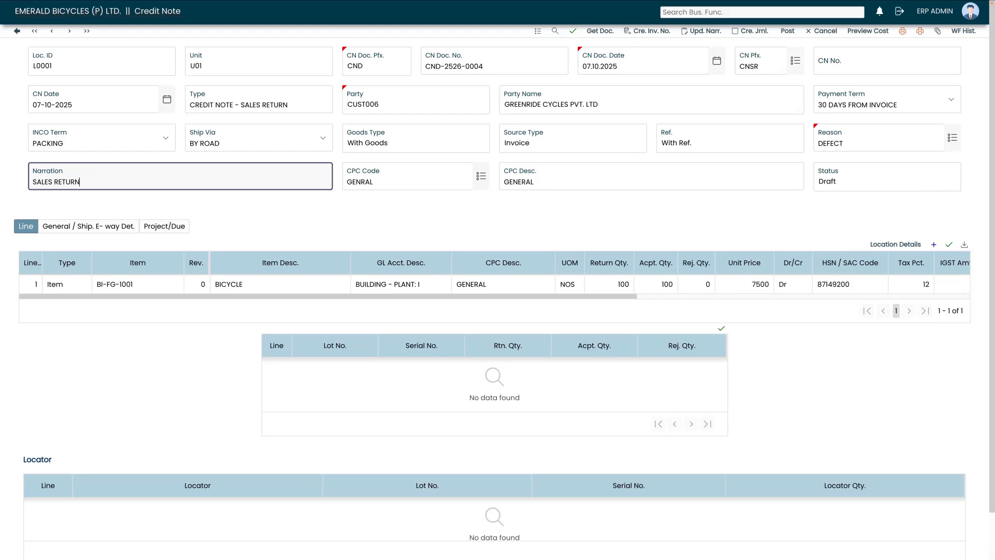
left_click(335, 212)
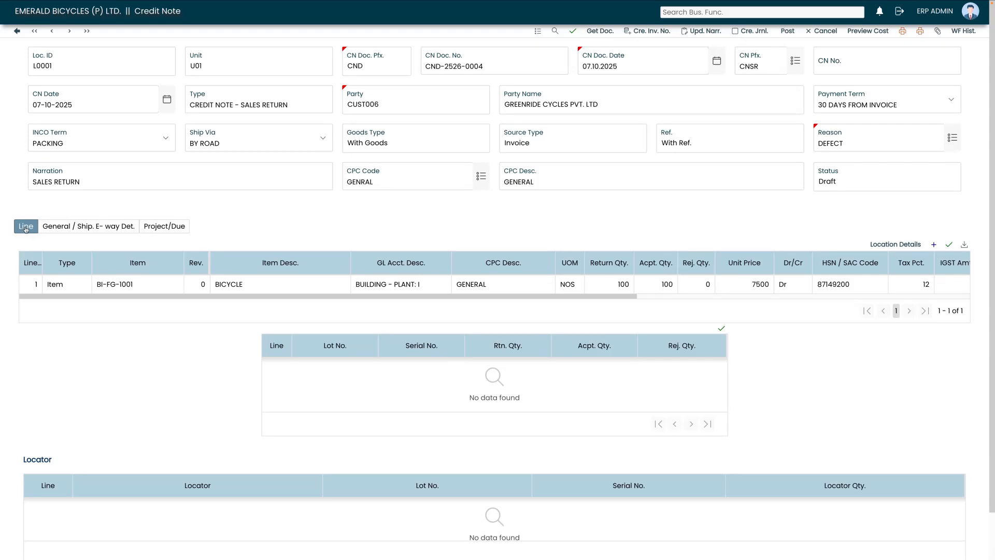
left_click(60, 230)
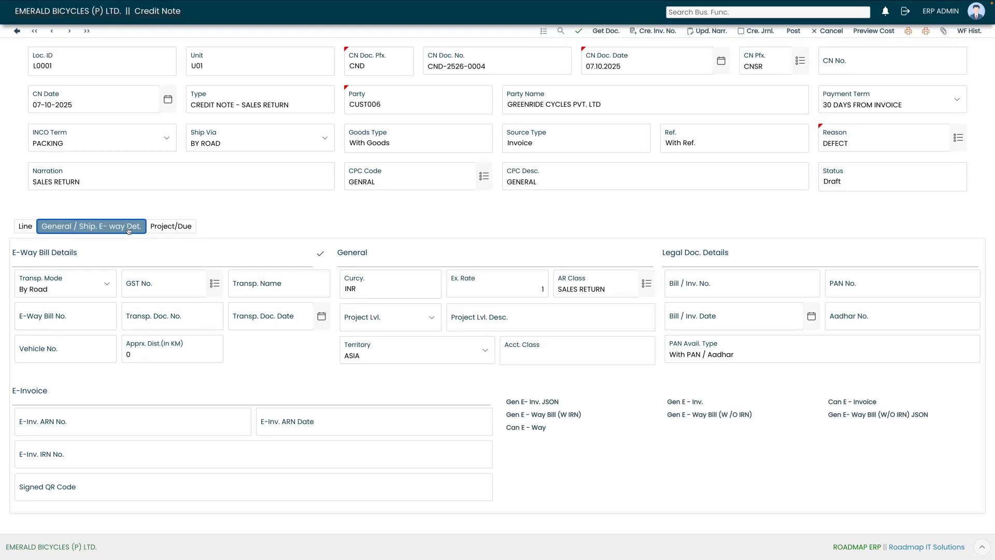
left_click(172, 228)
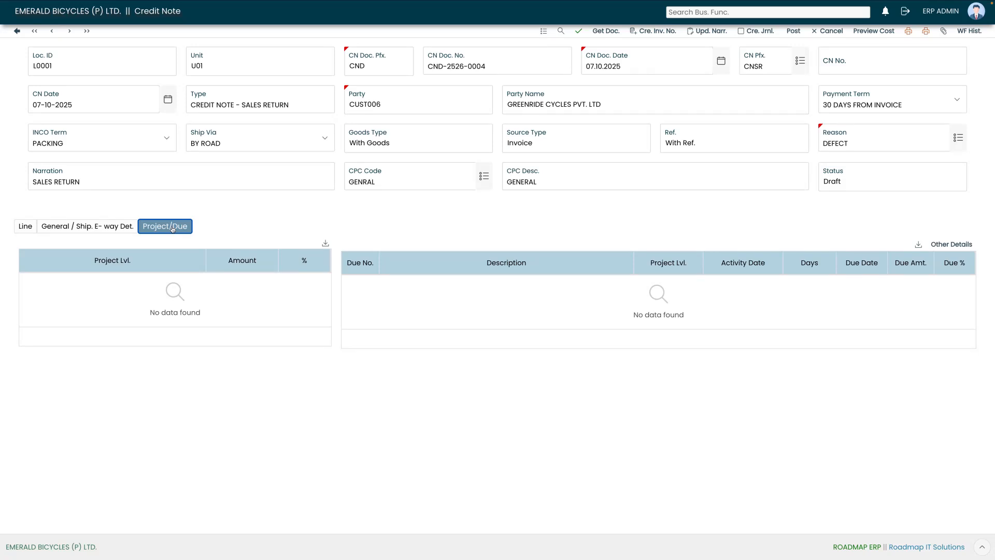
left_click(25, 226)
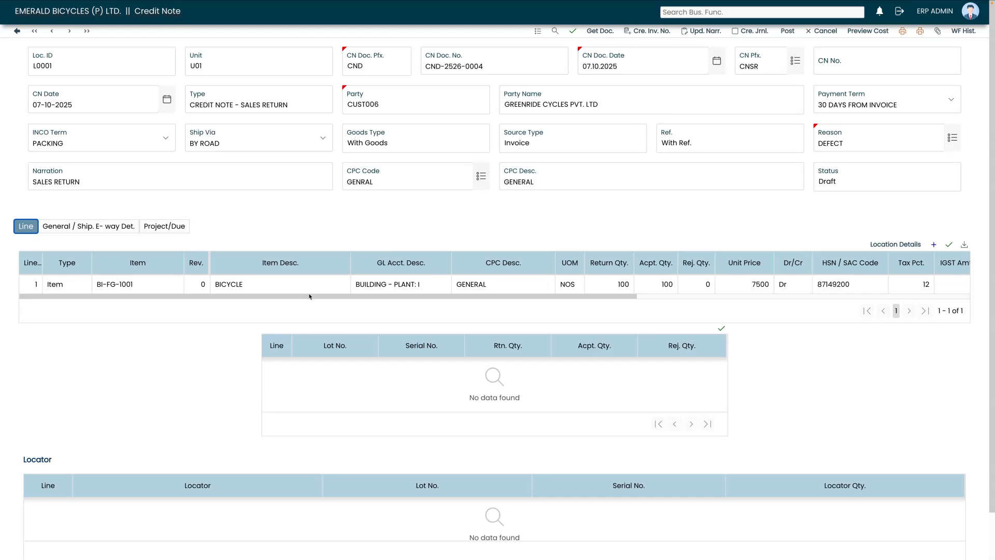
Review the BI-FG-1001 line, leave GST Type unchanged, and open its Credit Note Details.
left_click_drag(311, 298, 439, 303)
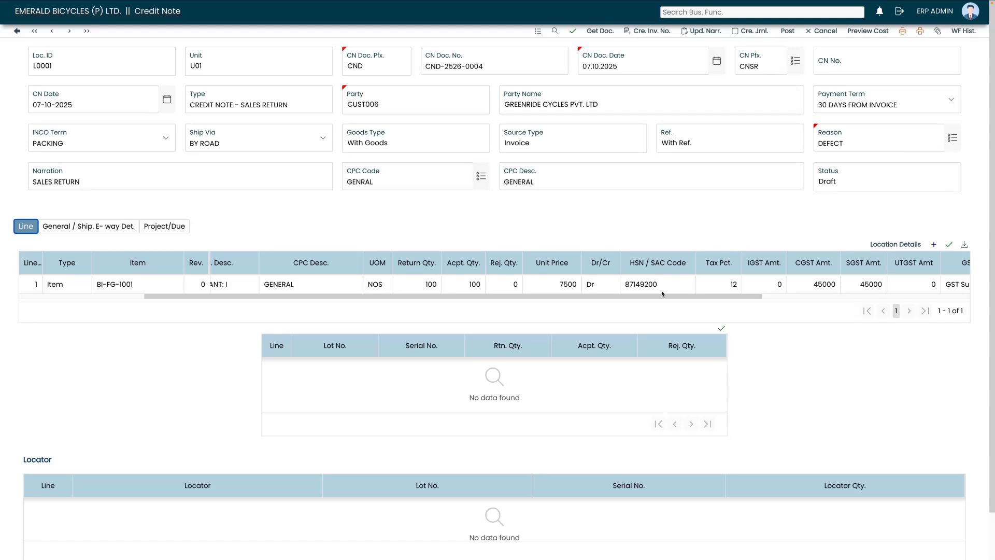
left_click_drag(726, 298, 865, 294)
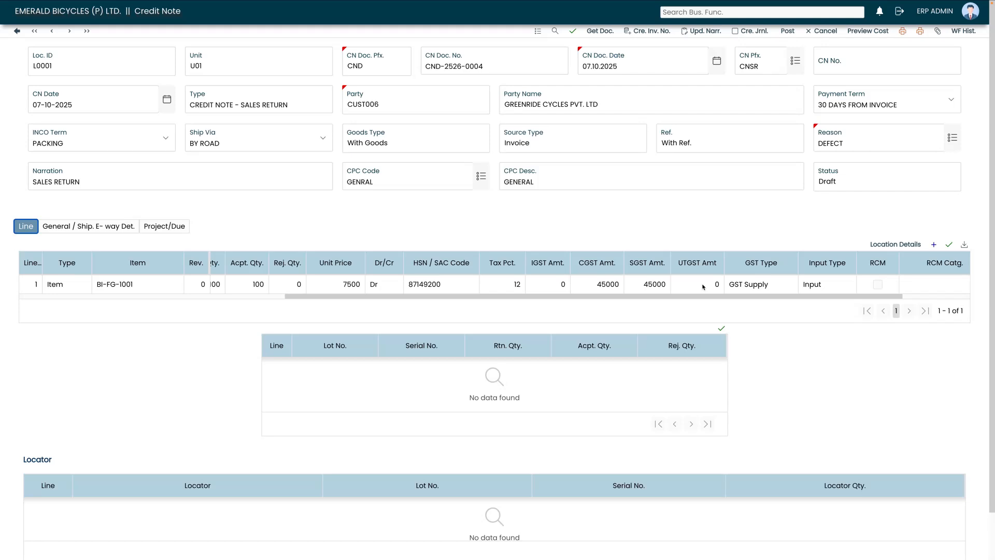
left_click(763, 284)
left_click(787, 306)
left_click_drag(789, 297, 887, 296)
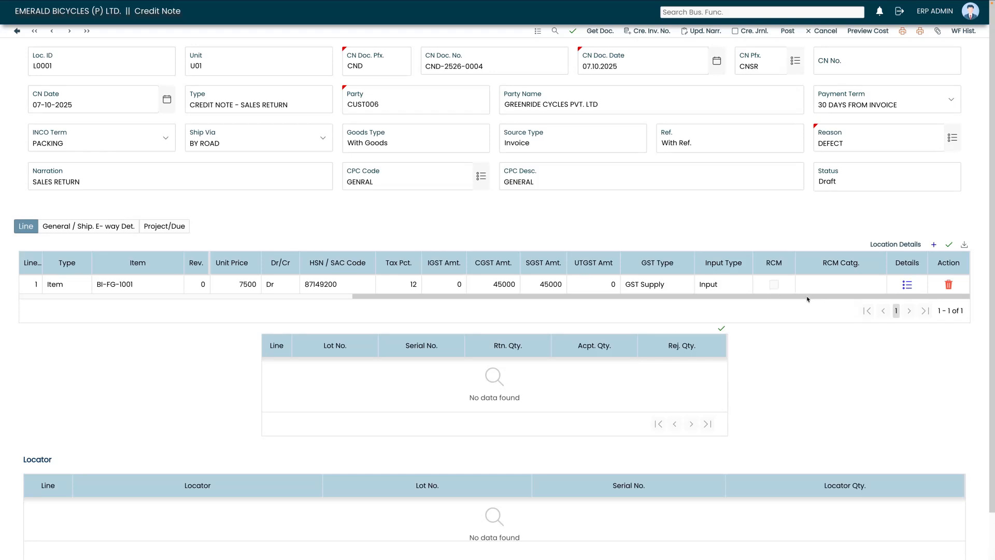
left_click(907, 284)
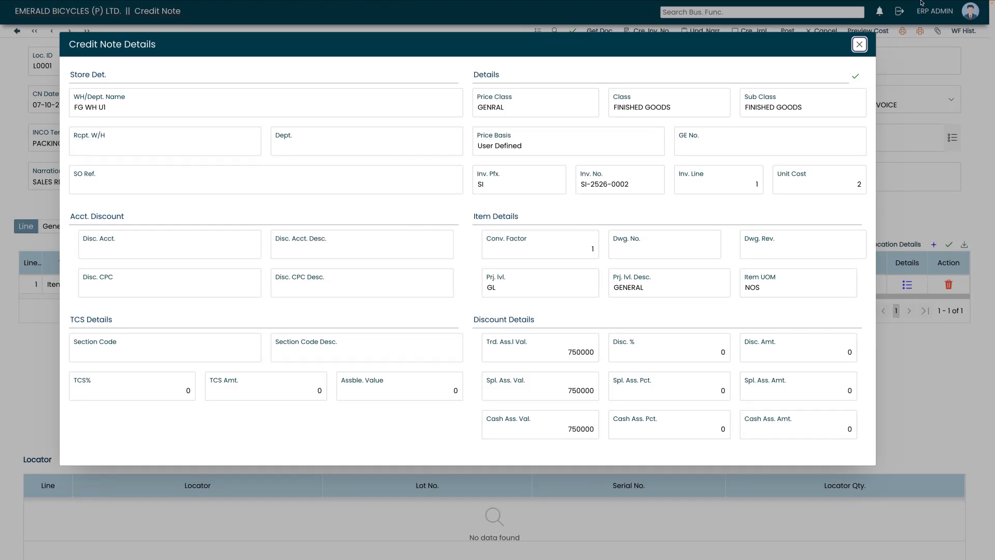
left_click(860, 45)
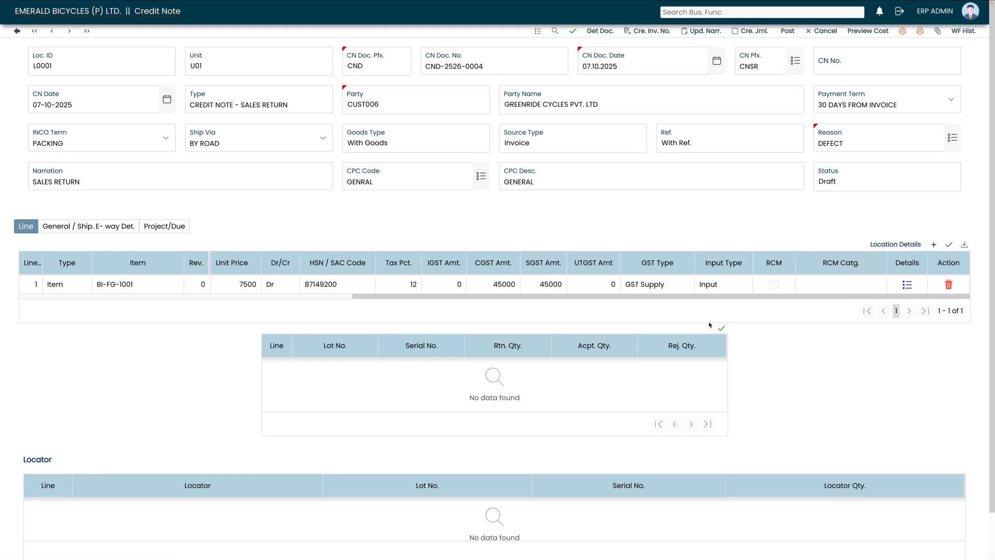
left_click(881, 244)
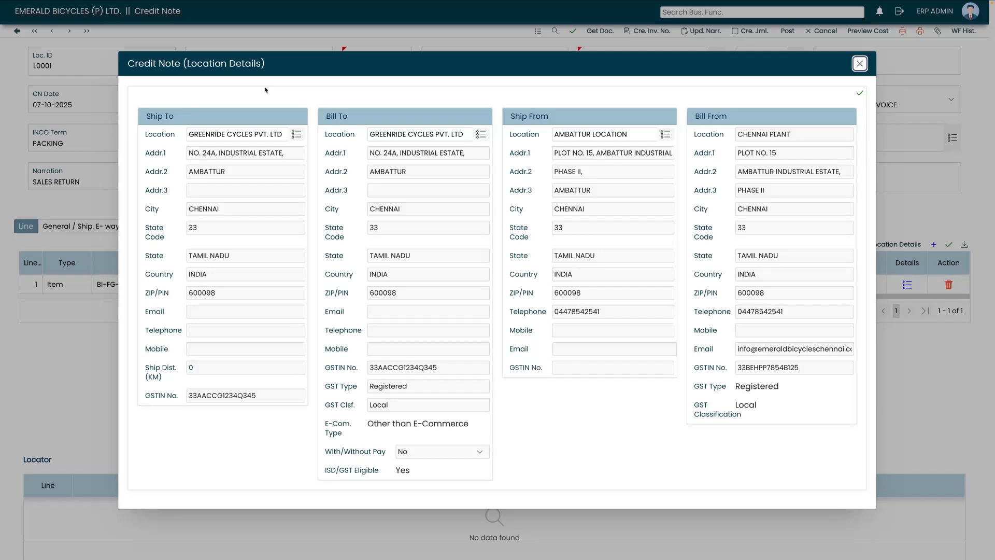
left_click(861, 64)
scroll(102, 473, "down", 1)
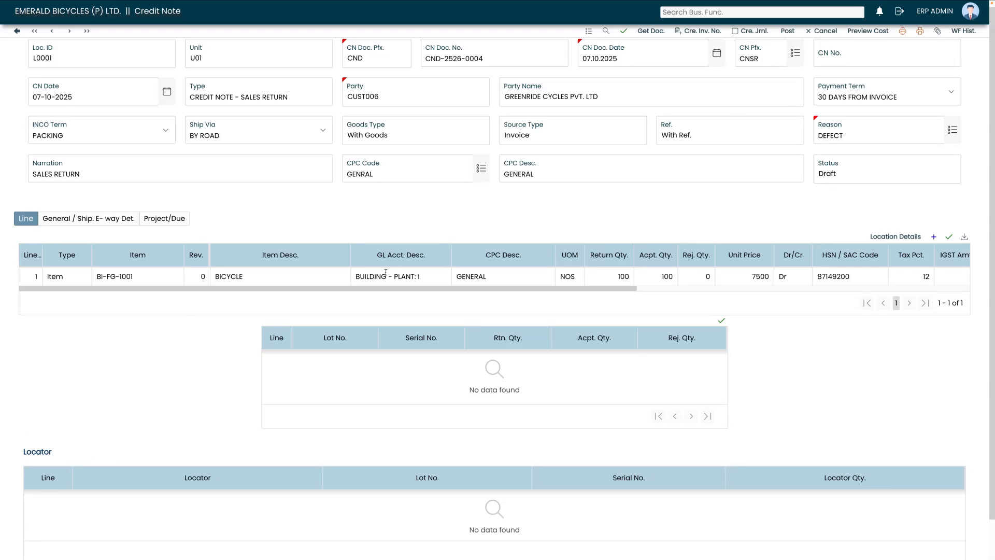
Generate CN No. CNSR-2526-00004 and create the credit note's accounting journal.
left_click(700, 32)
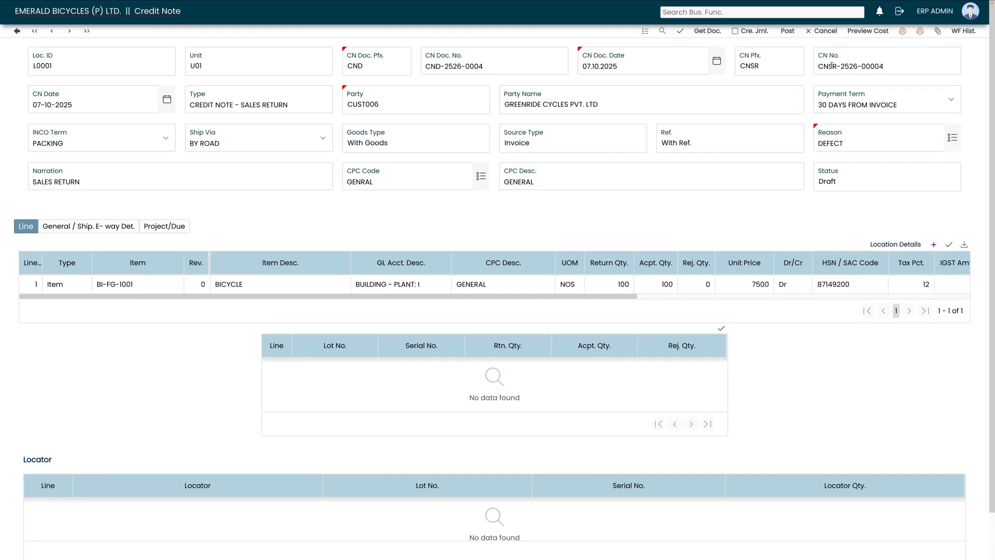
left_click(760, 32)
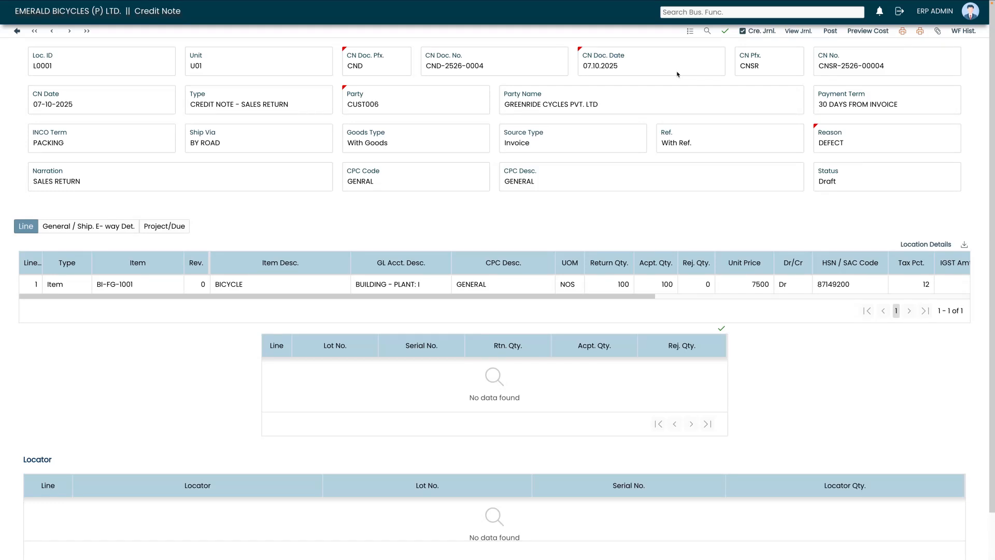
left_click(869, 32)
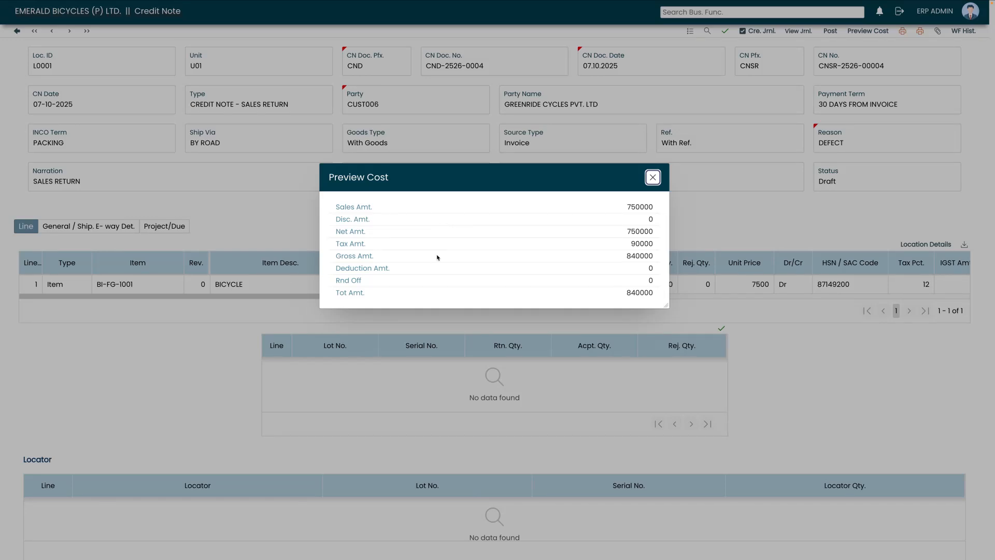
Close the 840000 cost preview and view the CNSR-2526-00004 journal entries.
left_click(655, 178)
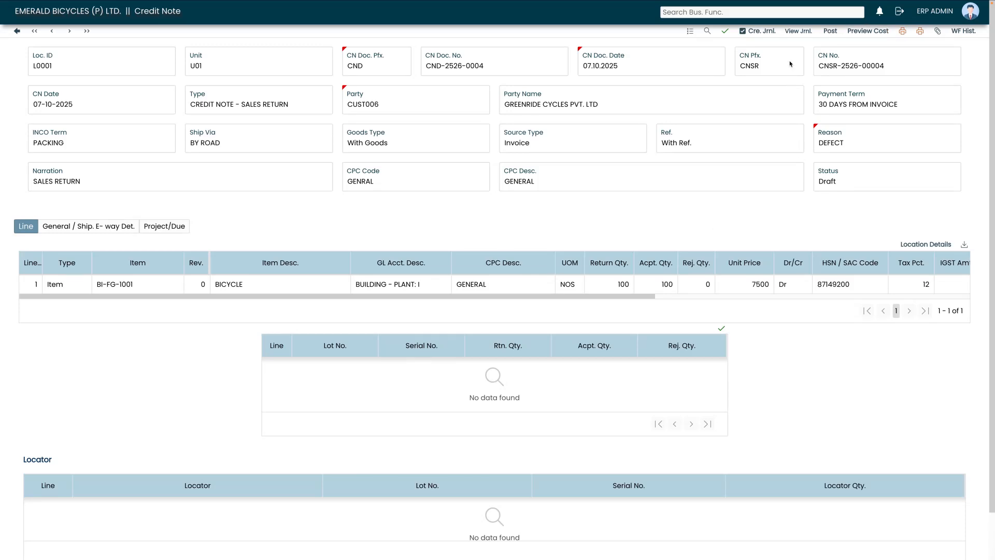
left_click(807, 33)
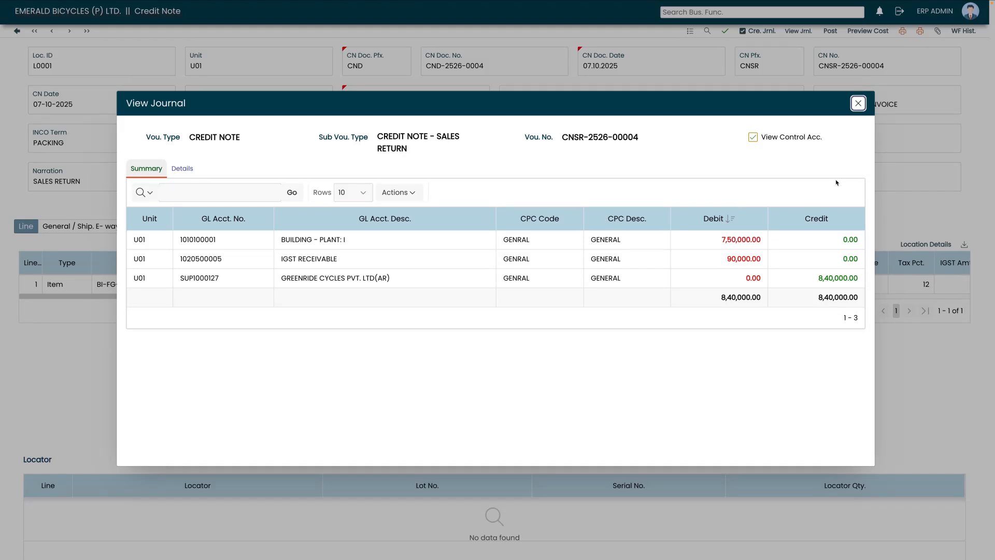
Close the journal view and submit the credit note into the approval workflow.
left_click(858, 104)
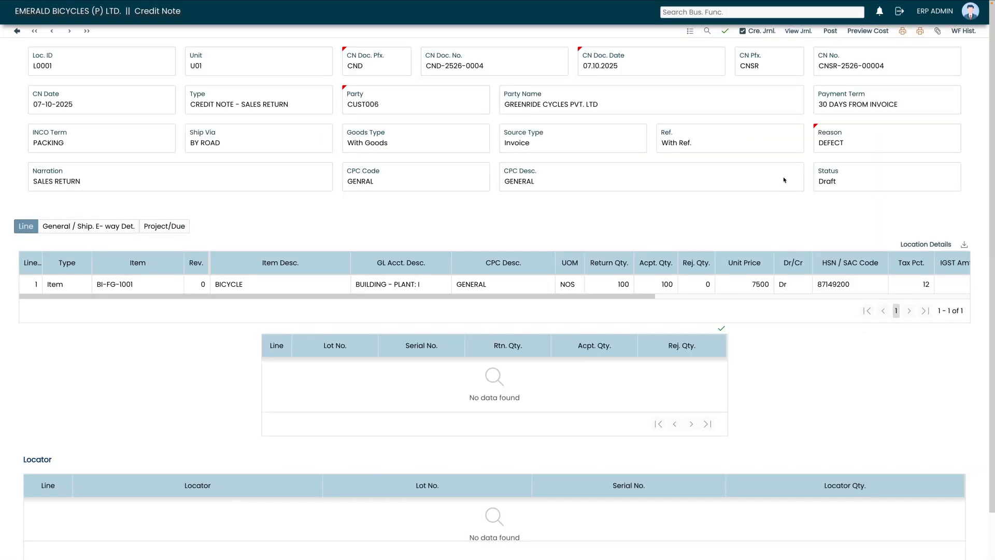
left_click(830, 31)
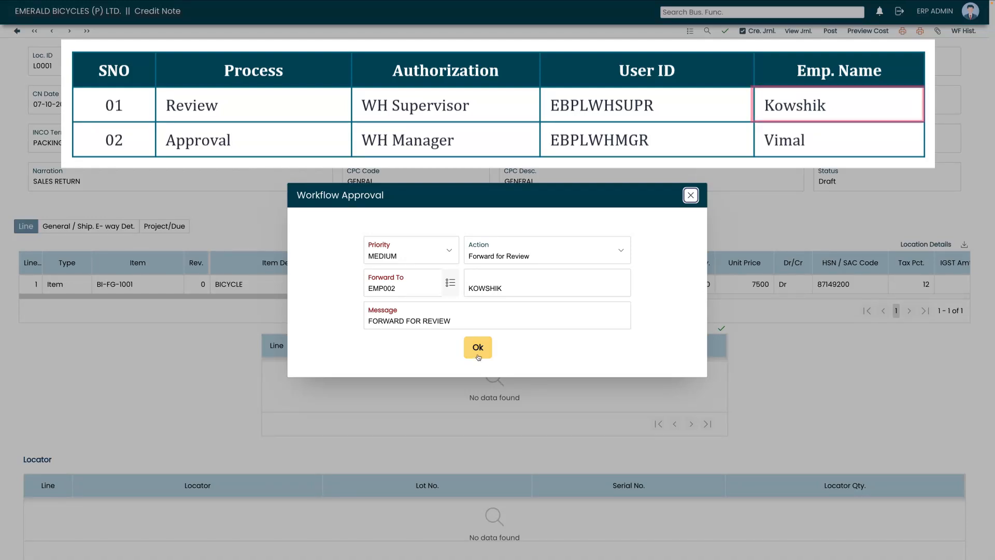
Forward the credit note for review to the WH Supervisor with MEDIUM priority.
left_click(481, 351)
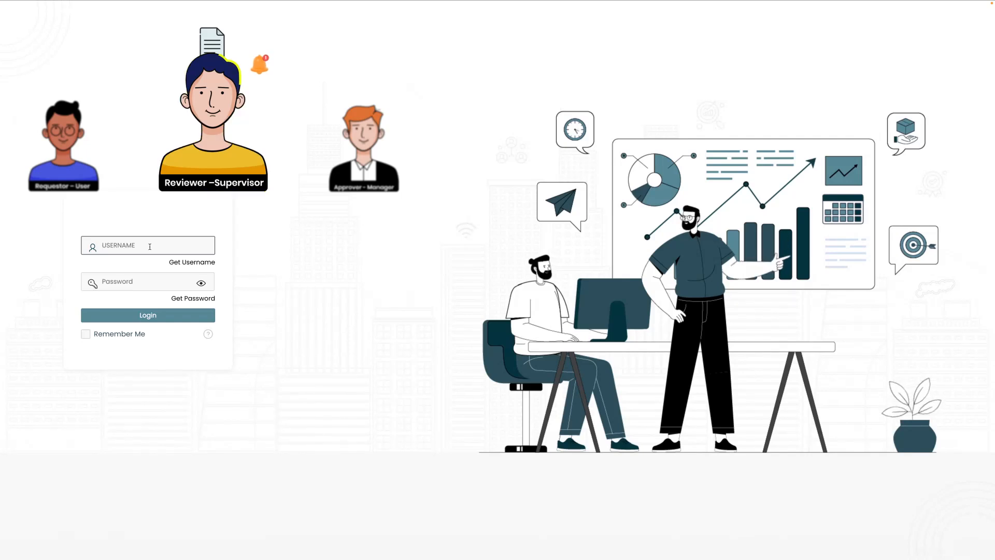
Sign in as the warehouse supervisor with the supervisor's username and password.
type("EBPLWHSUPR")
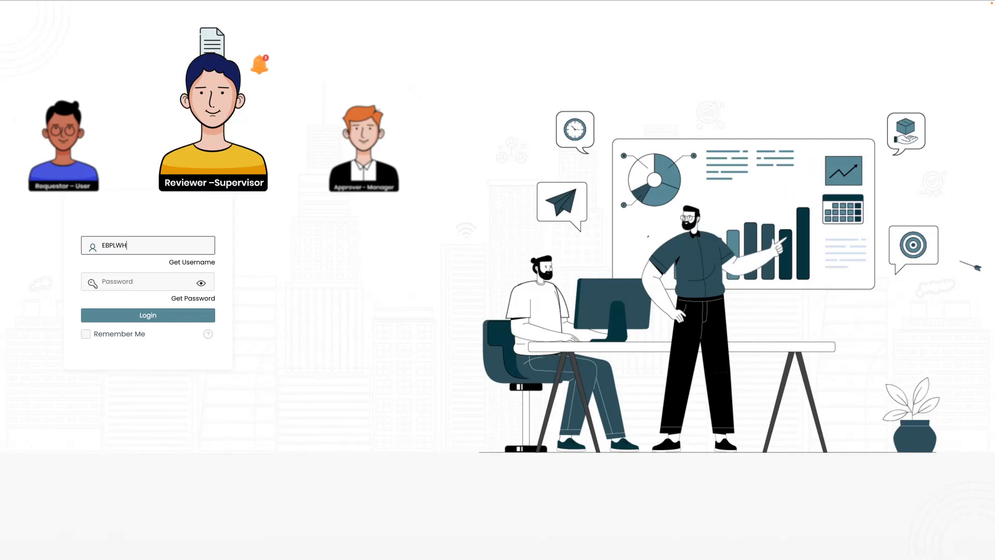
left_click(134, 286)
type("•••••••")
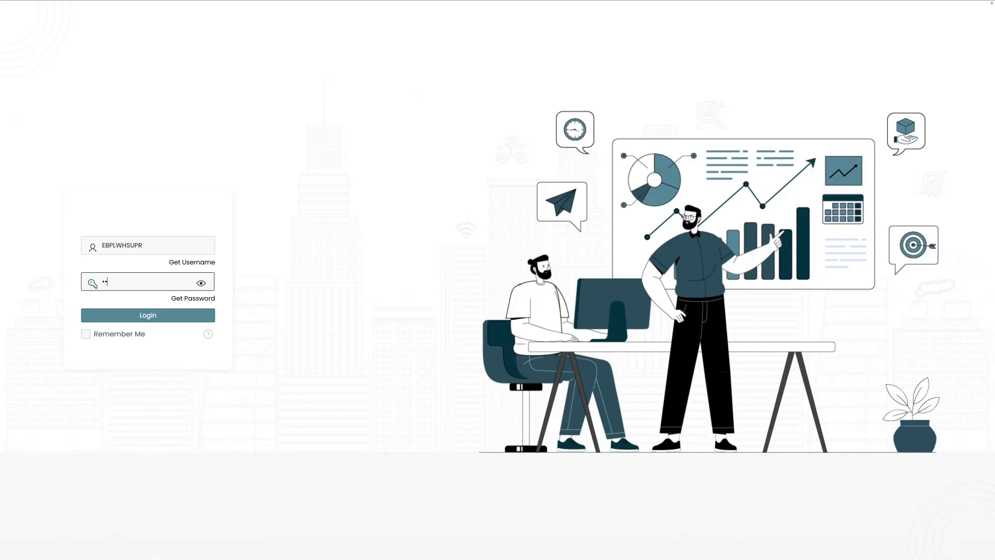
type("••")
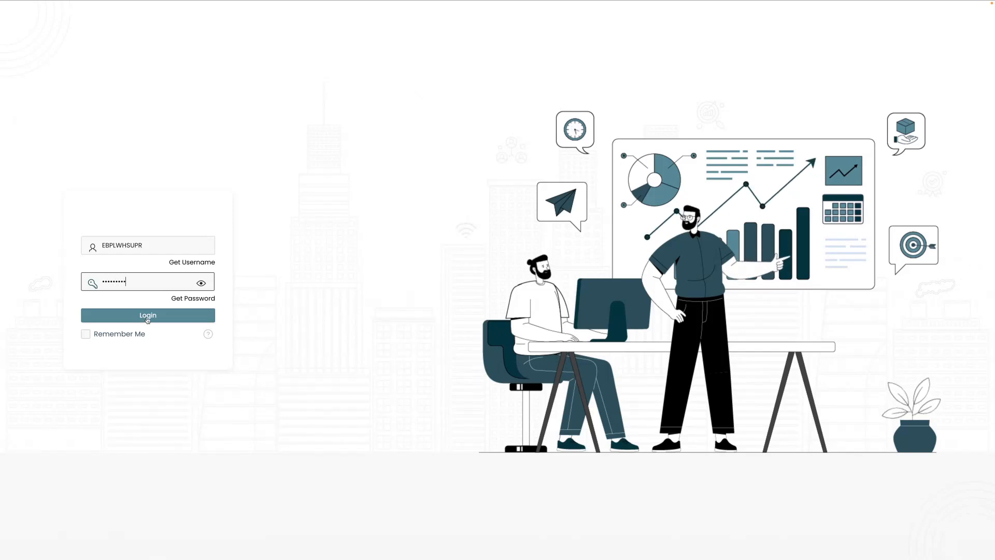
left_click(148, 317)
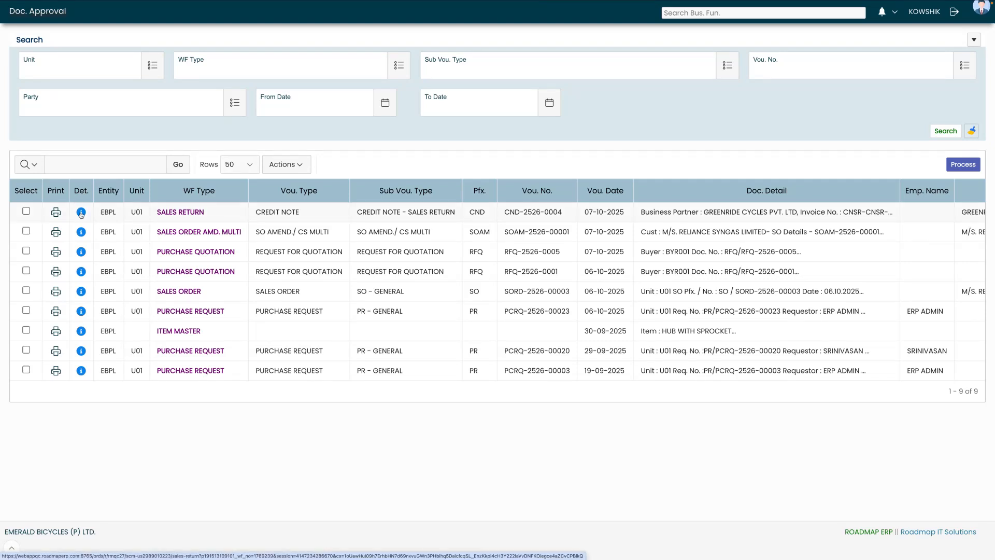
Open CND-2526-0004 from the approval list and review-and-forward it to the WH Manager.
left_click(81, 212)
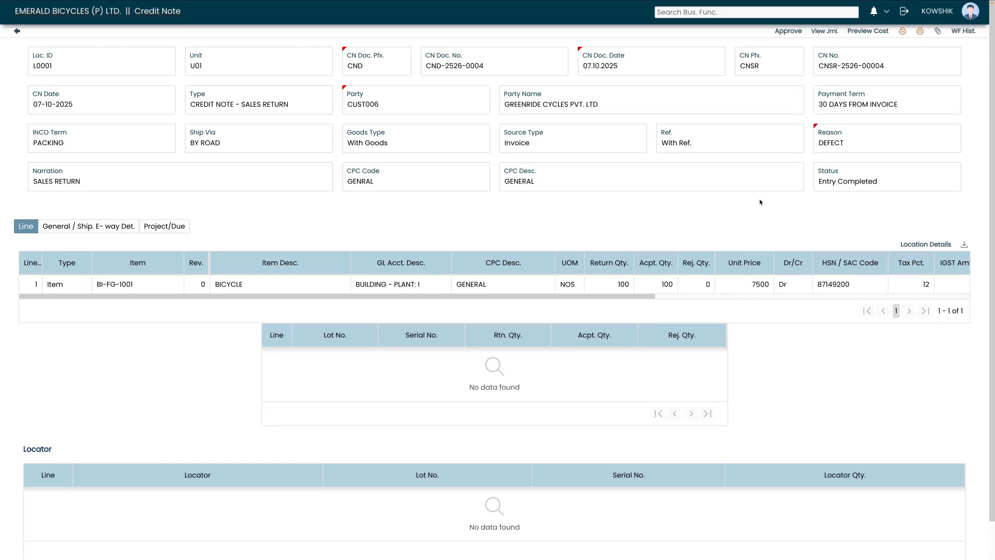
left_click(793, 32)
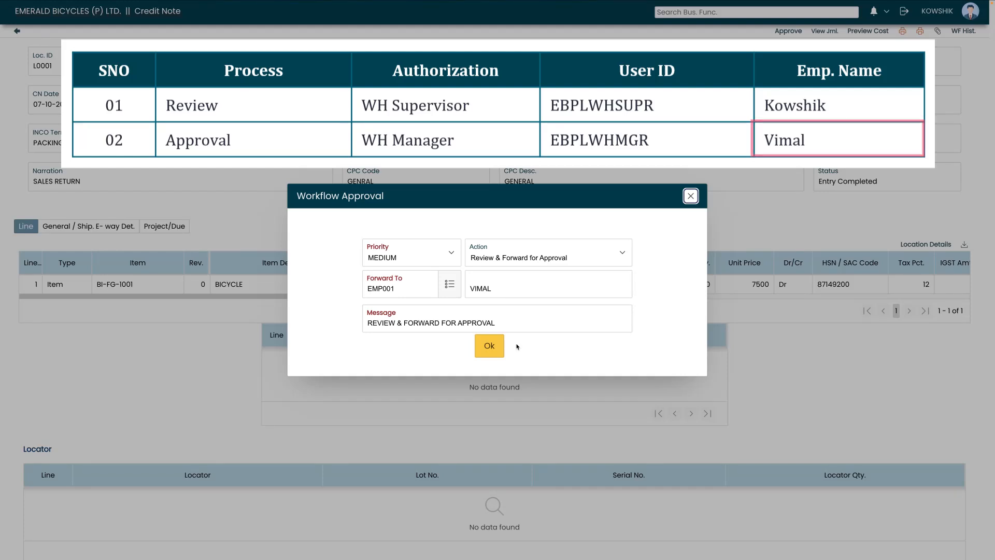
left_click(489, 350)
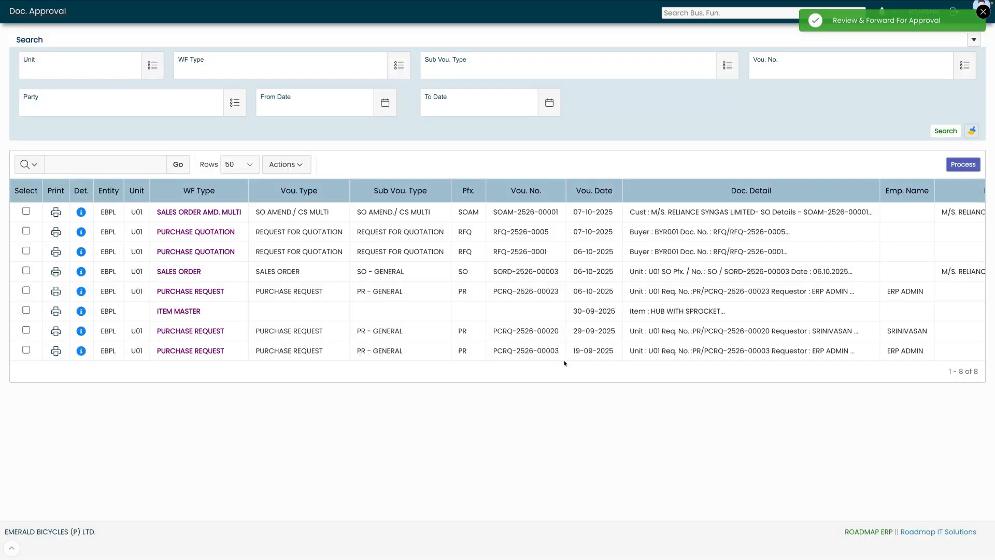
left_click(983, 12)
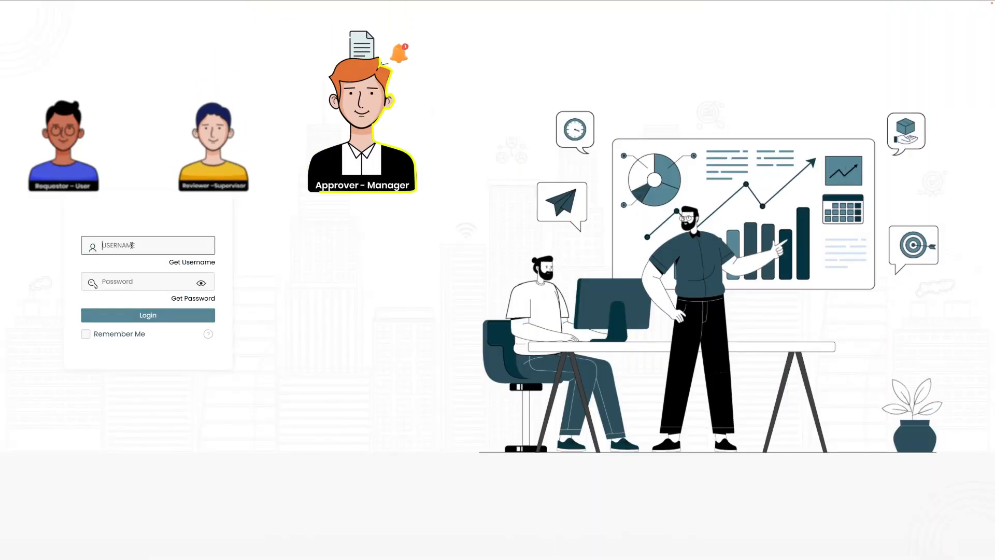
Sign in with the warehouse manager's username and password to reach the Emerald Bicycles dashboard.
type("EBPLWHMGR")
left_click(152, 282)
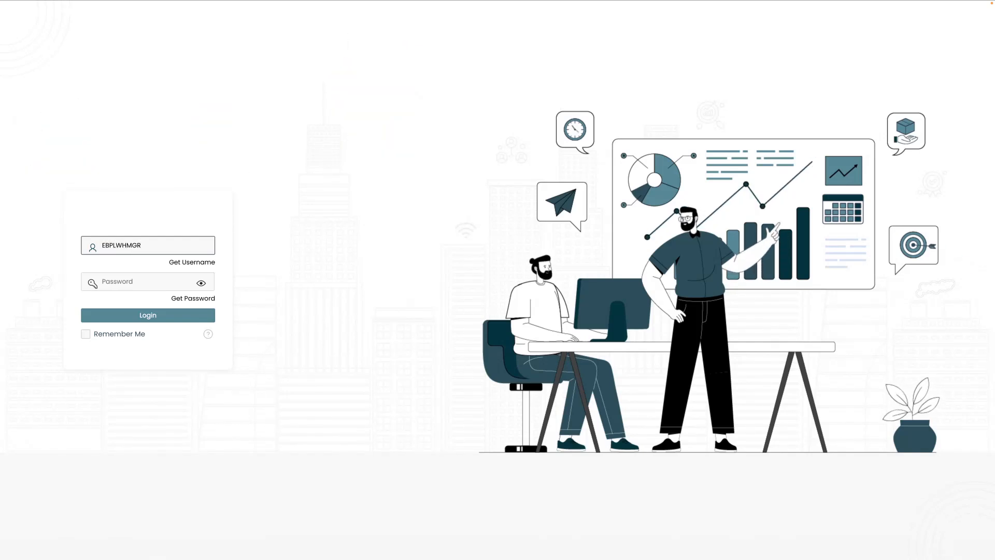
type("•••••••••")
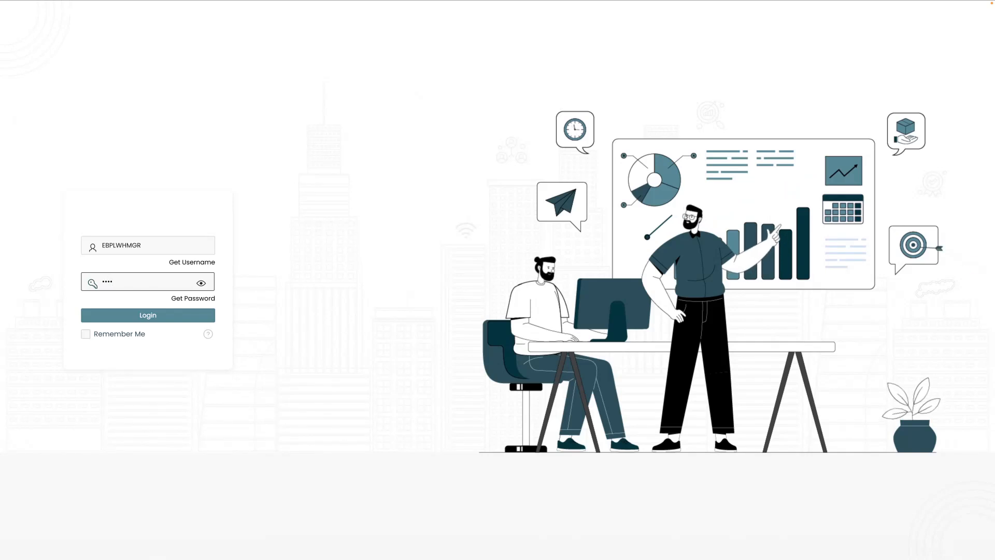
left_click(153, 317)
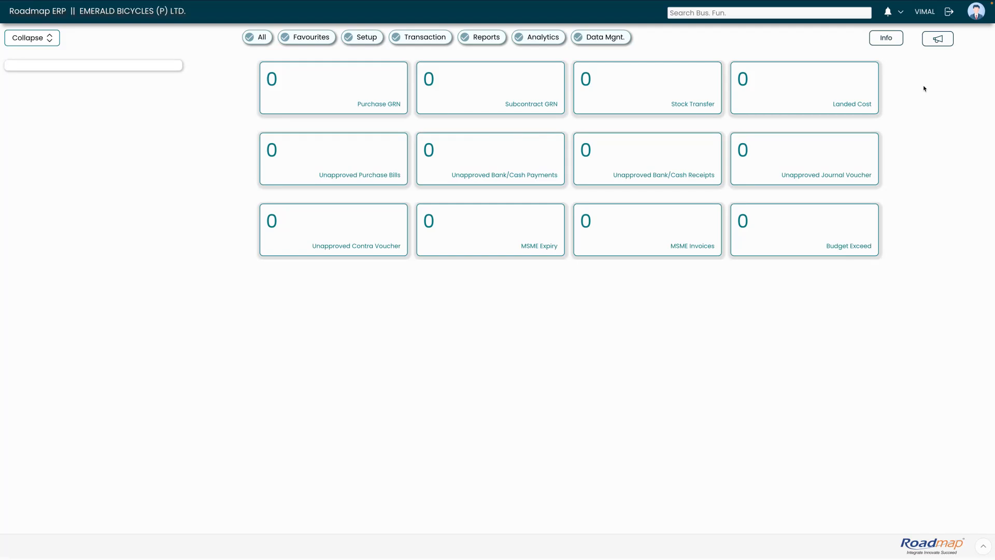
Approve credit note CND-2526-0004 from the Doc. Approval list and confirm the approval.
left_click(888, 13)
left_click(860, 43)
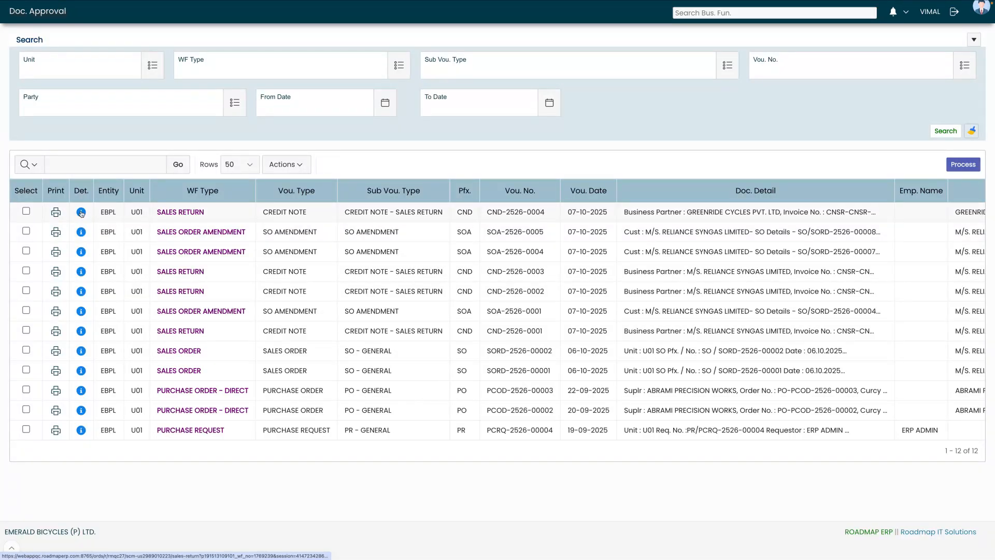
left_click(82, 212)
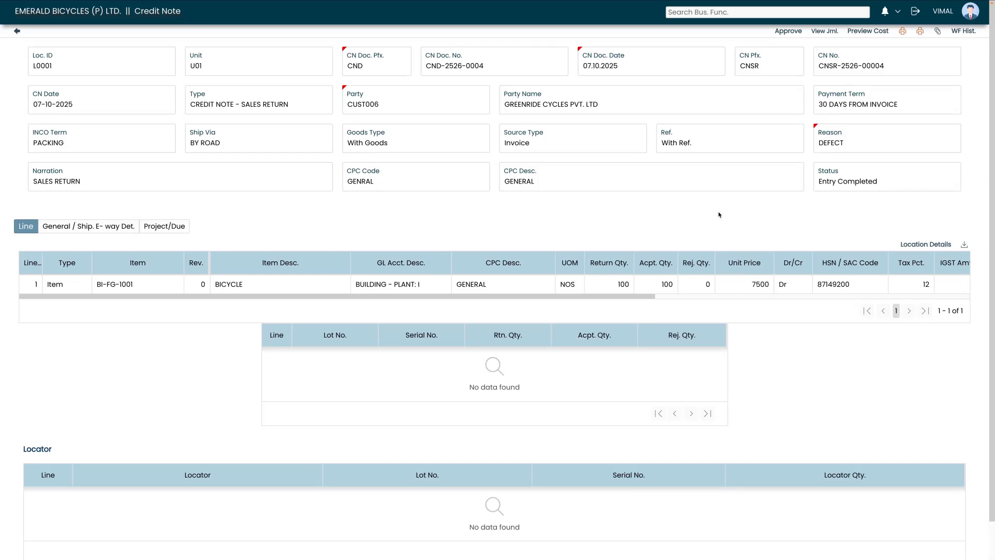
left_click(785, 32)
left_click(494, 338)
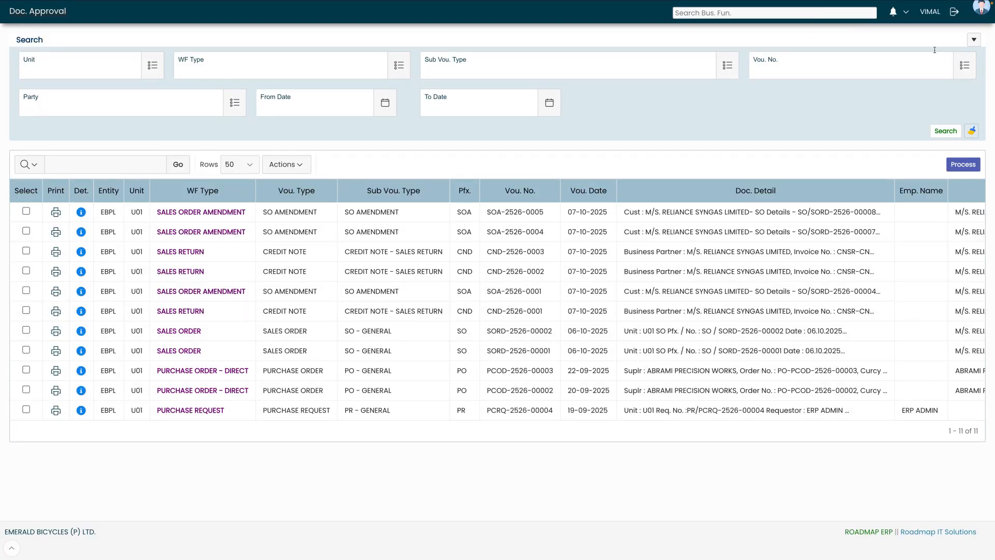
Log out of the approver account and sign back in as the ERP admin, returning to Find Credit Note.
left_click(955, 15)
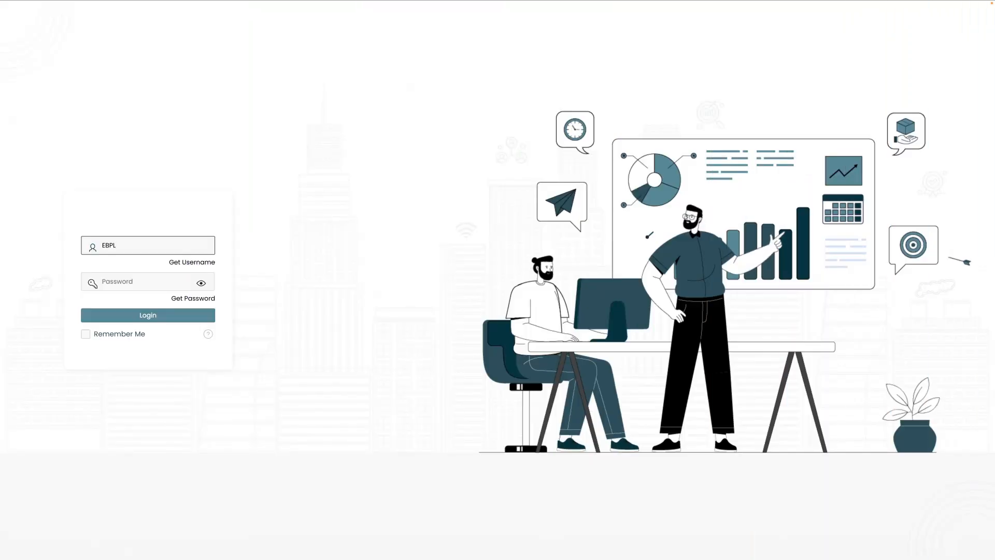
type("ADMIN")
left_click(133, 281)
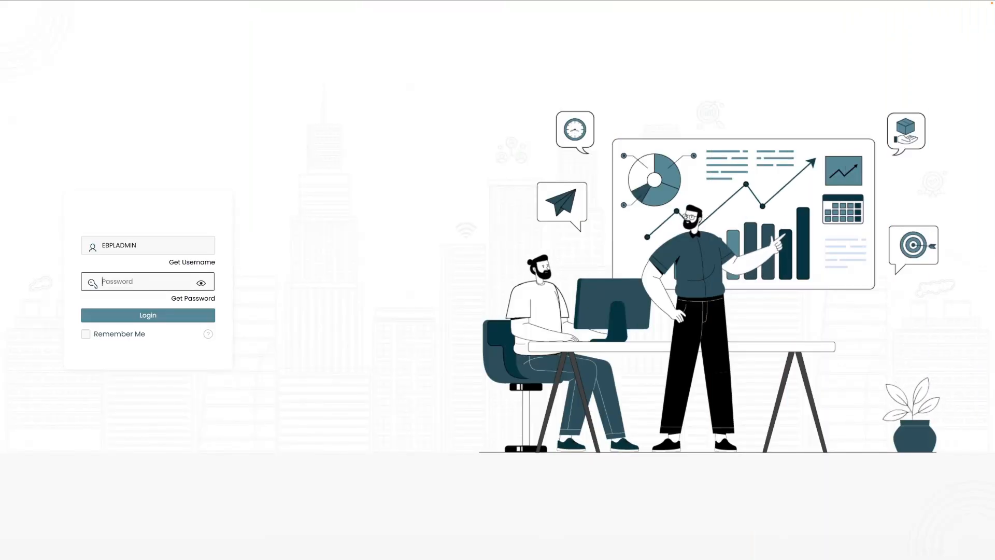
type("*********")
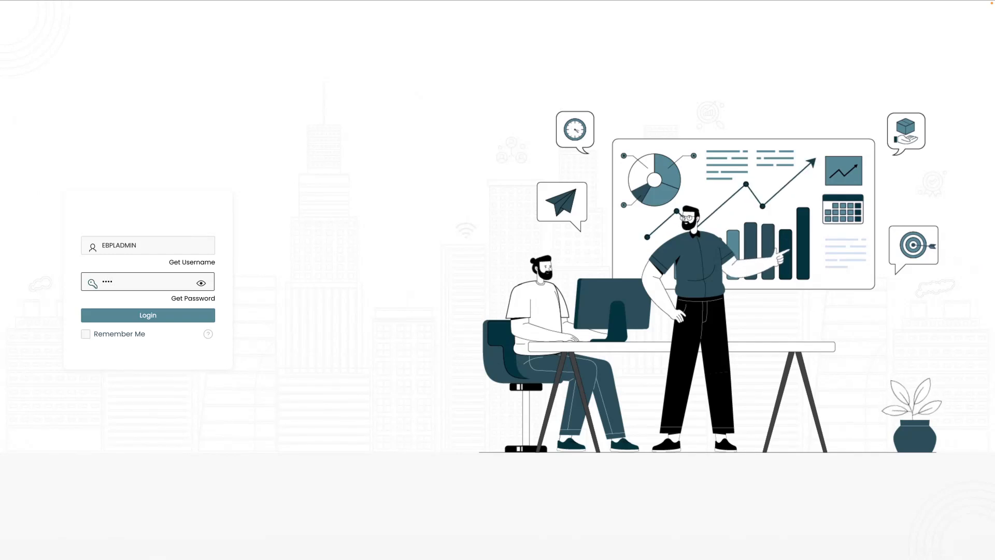
left_click(153, 320)
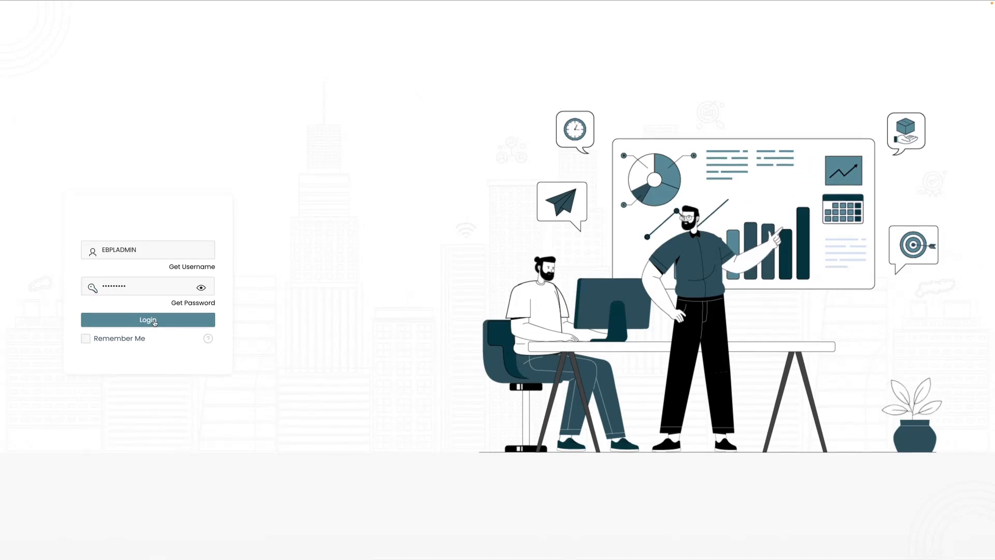
left_click(154, 324)
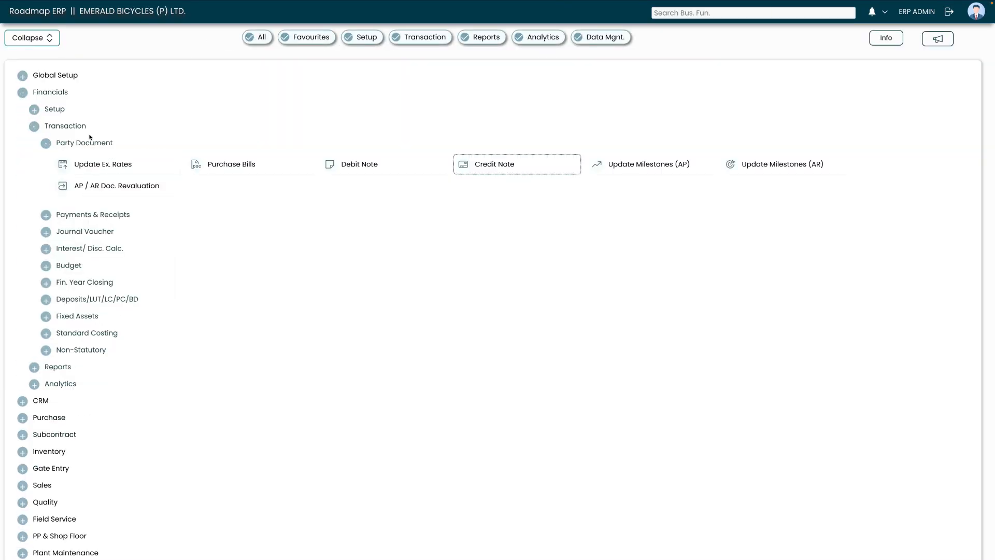
left_click(499, 165)
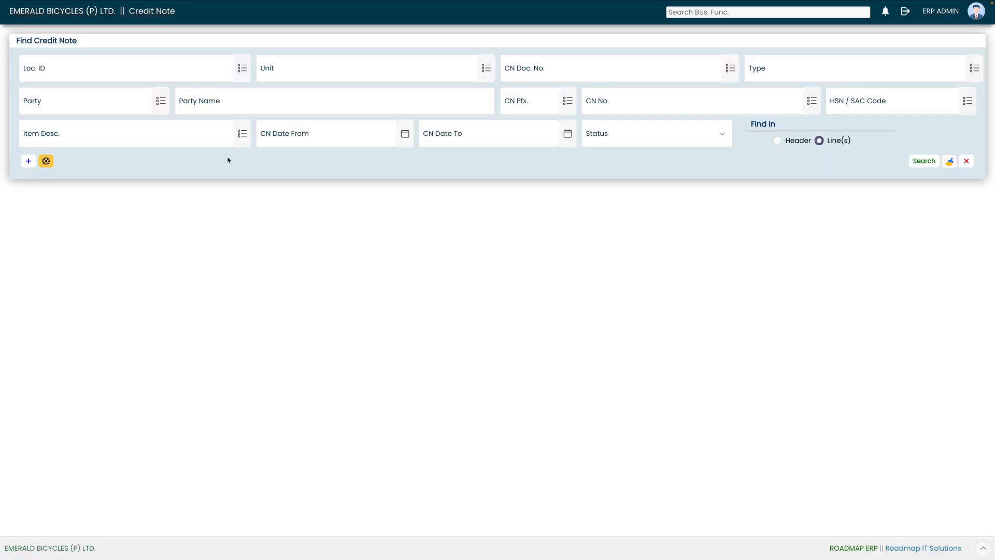
Search for credit note CND-2526-0004 by CN Doc. No. and open it to check it shows Invoiced.
left_click(922, 161)
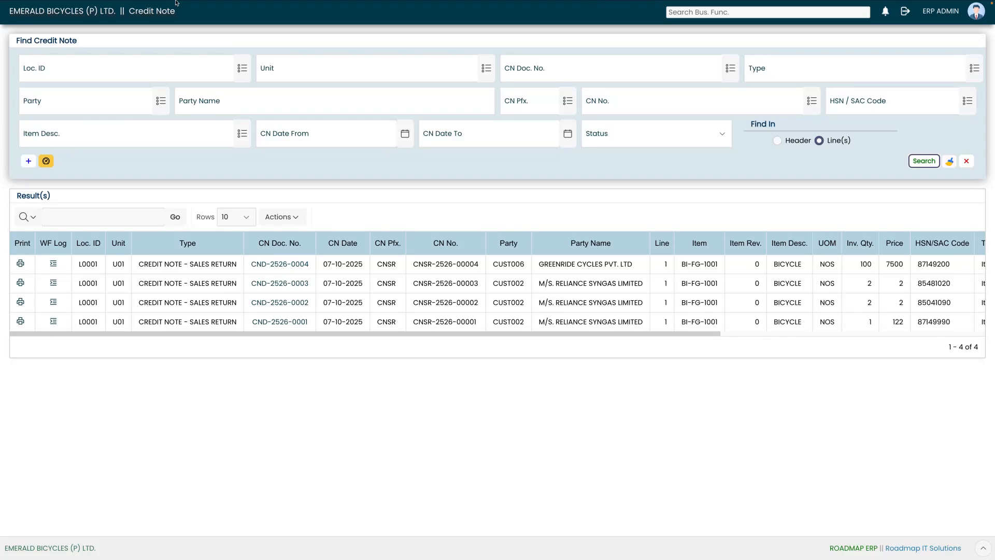
key("super+r")
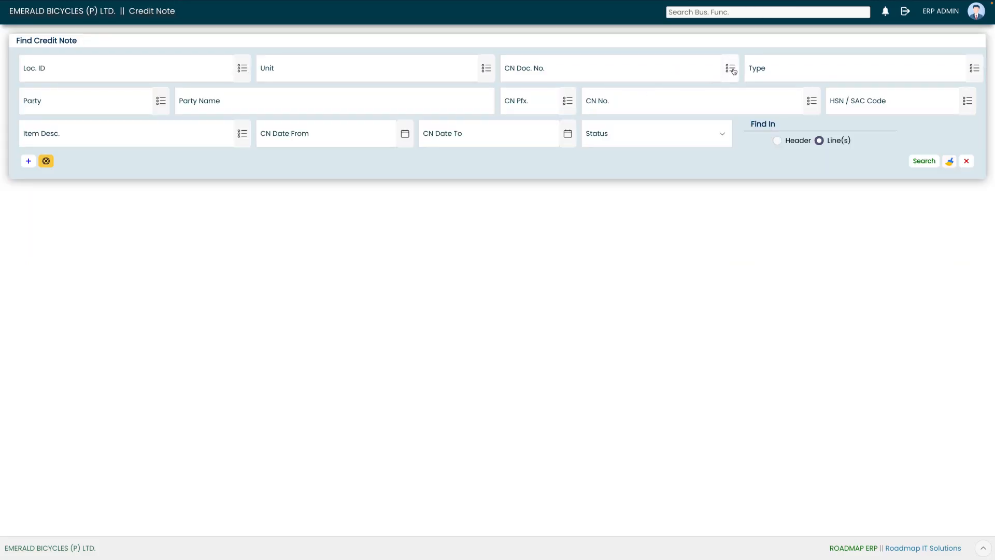
left_click(732, 69)
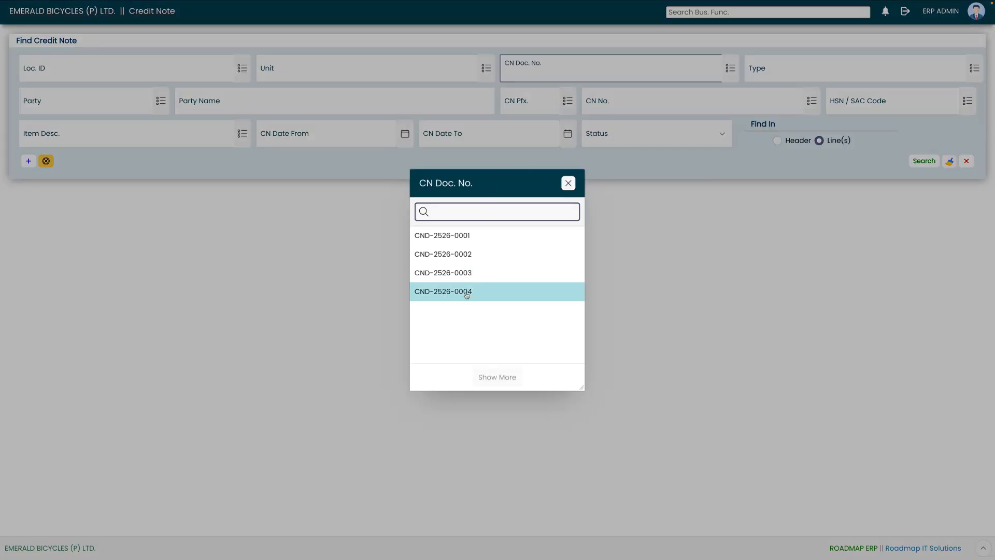
left_click(443, 291)
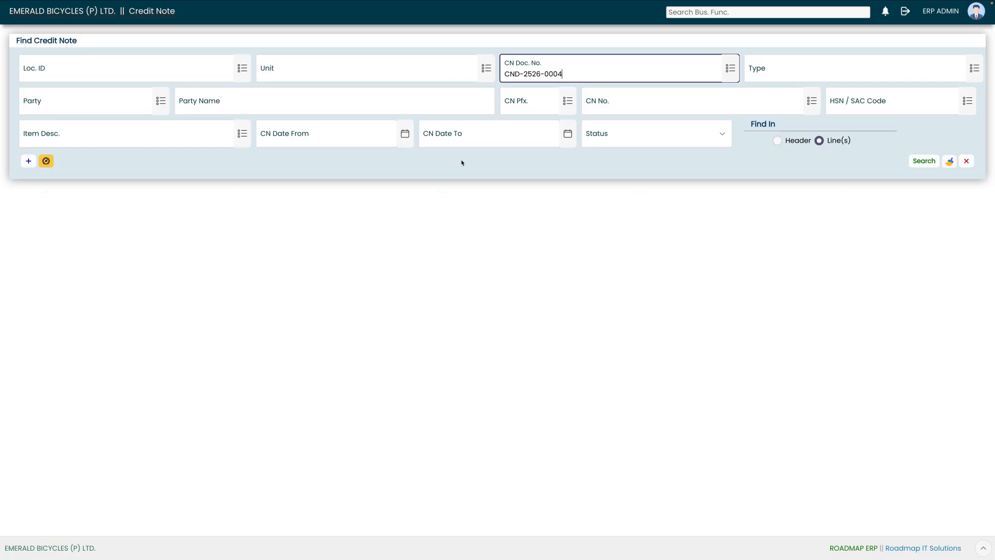
left_click(926, 162)
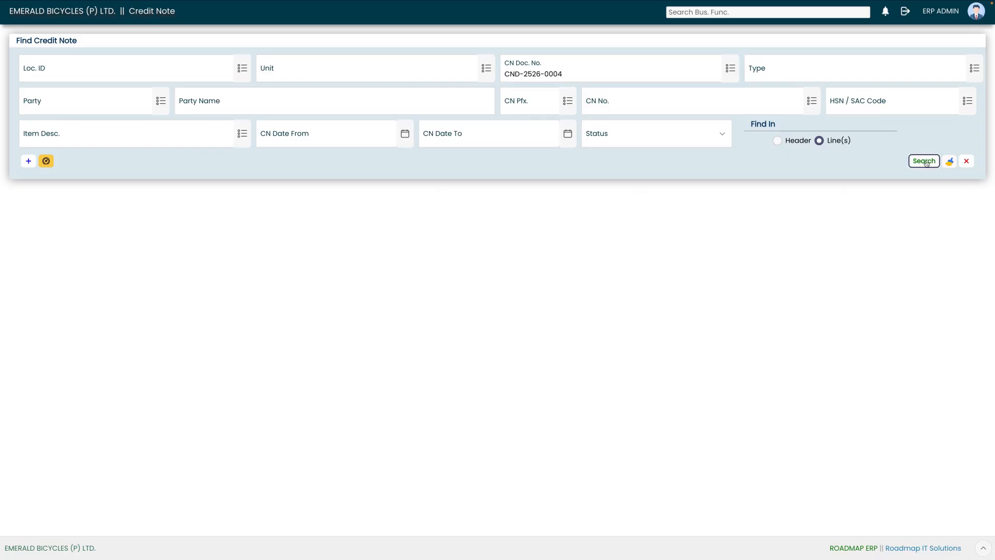
double_click(367, 288)
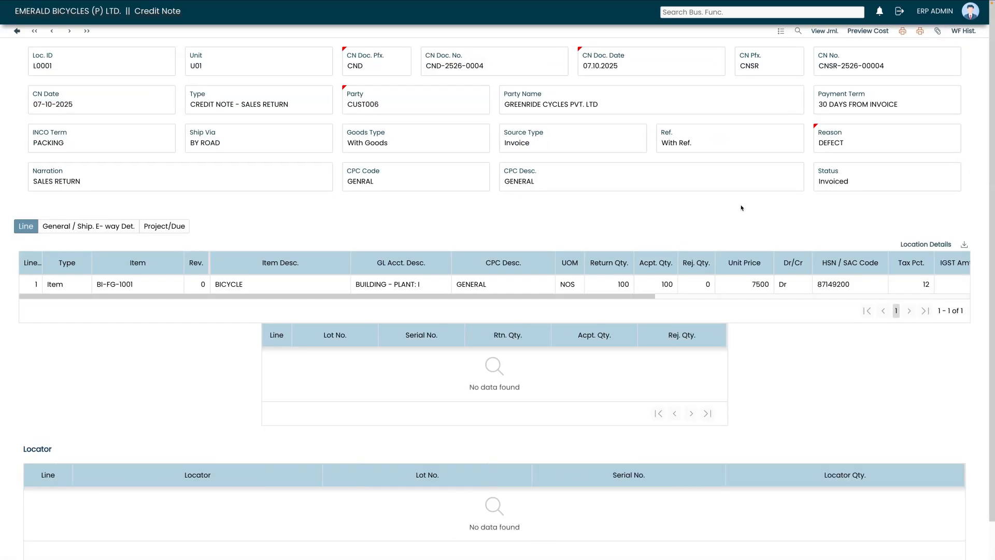